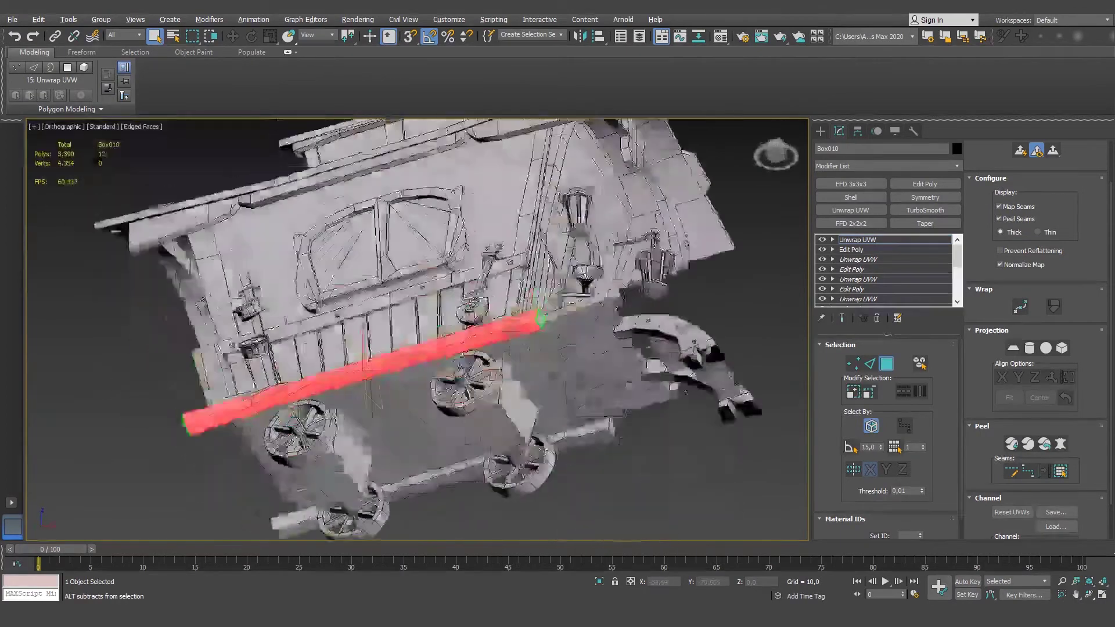
# - Isolate the Box010 beam in the viewport and open its Unwrap UVW editor
pyautogui.scroll(5, 410, 372)
pyautogui.scroll(-4, 410, 371)
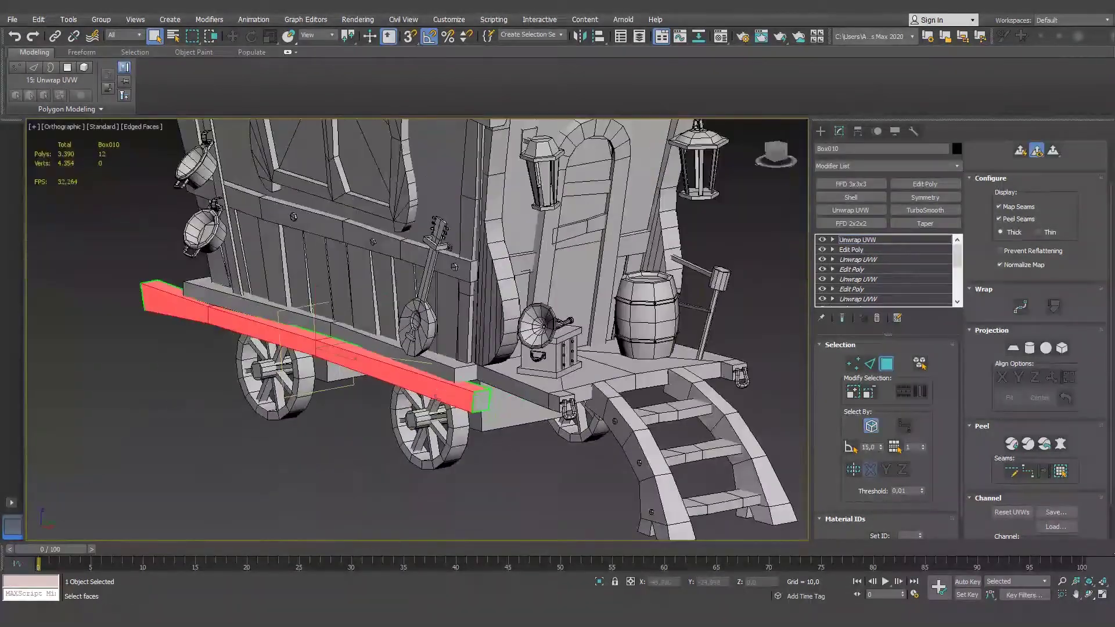
pyautogui.scroll(-3, 434, 401)
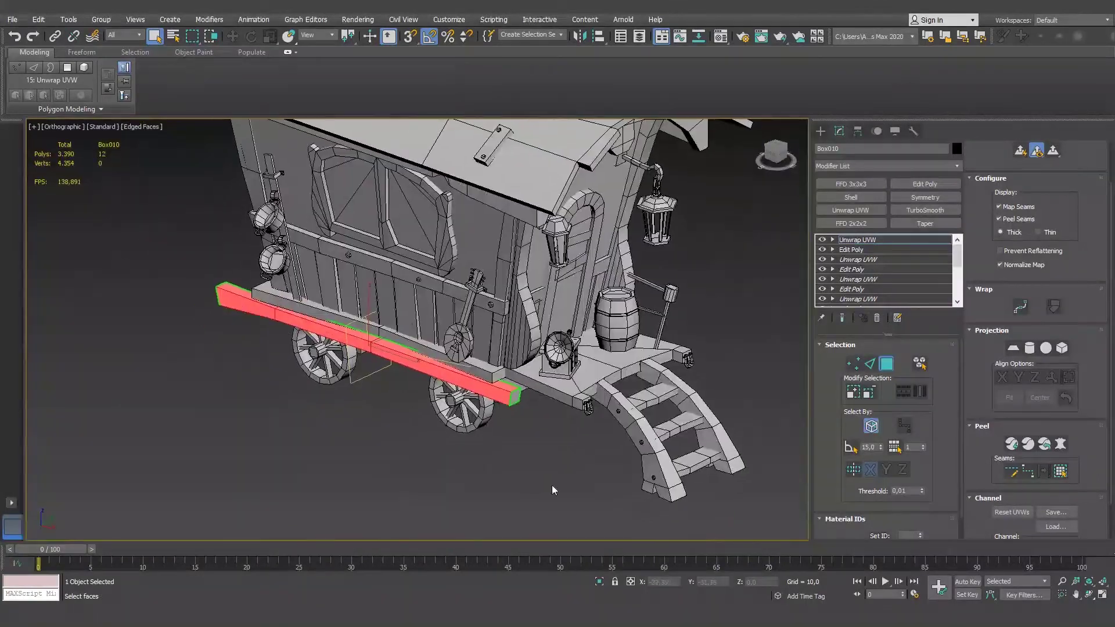
pyautogui.click(599, 582)
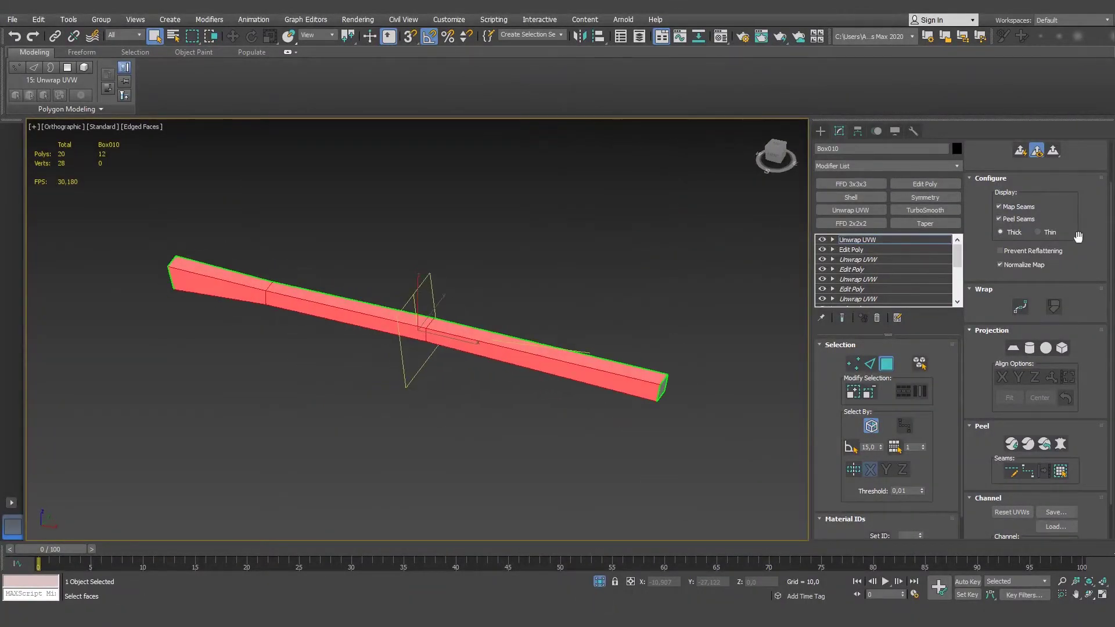
pyautogui.scroll(3, 1078, 237)
pyautogui.click(1034, 163)
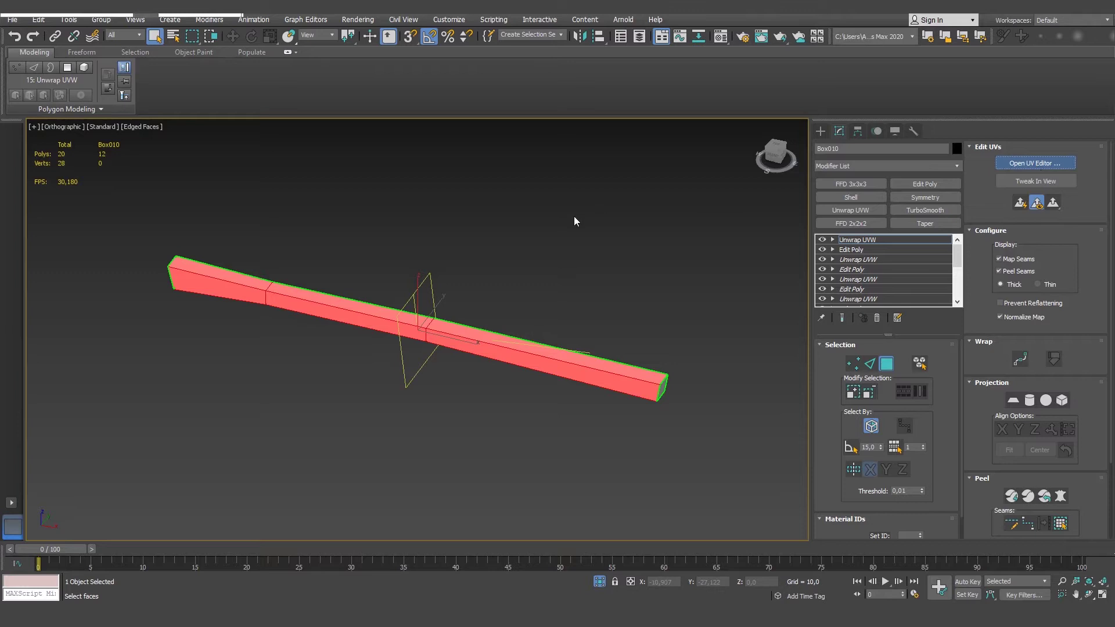
# - Reselect the beam's UV shell and shift it slightly down and right in the editor
pyautogui.moveTo(417, 342); pyautogui.dragTo(621, 287, button='middle')
pyautogui.scroll(-2, 620, 287)
pyautogui.keyDown('alt'); pyautogui.moveTo(702, 290); pyautogui.dragTo(773, 287, button='middle'); pyautogui.keyUp('alt')
pyautogui.click(210, 287)
pyautogui.click(178, 248)
pyautogui.moveTo(180, 235); pyautogui.dragTo(203, 260)
pyautogui.moveTo(238, 348); pyautogui.dragTo(207, 318, button='middle')
# - Switch to Move and zoom in and out to inspect the strip over the checker
pyautogui.scroll(2, 151, 228)
pyautogui.scroll(-2, 151, 228)
pyautogui.click(152, 227)
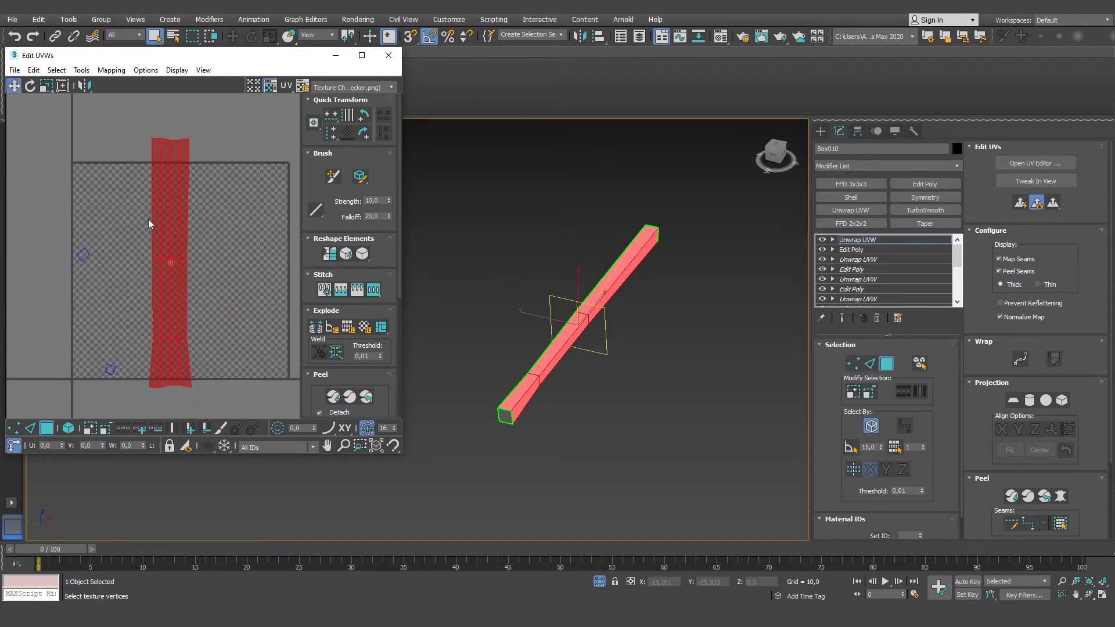
pyautogui.scroll(1, 166, 358)
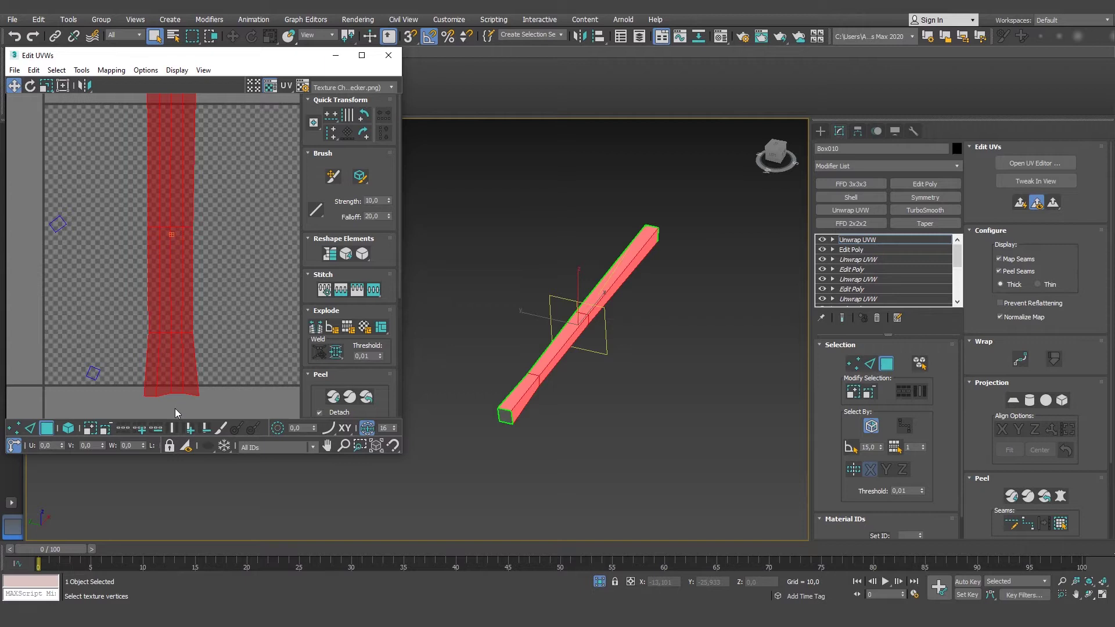
pyautogui.scroll(-1, 173, 404)
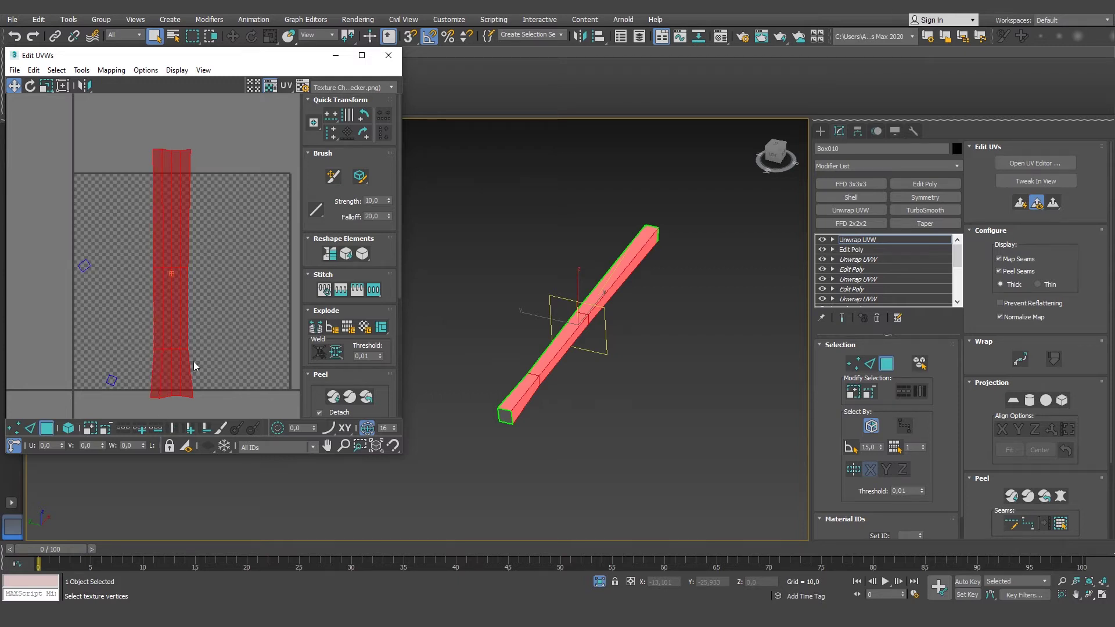
pyautogui.scroll(2, 159, 413)
pyautogui.scroll(-2, 179, 387)
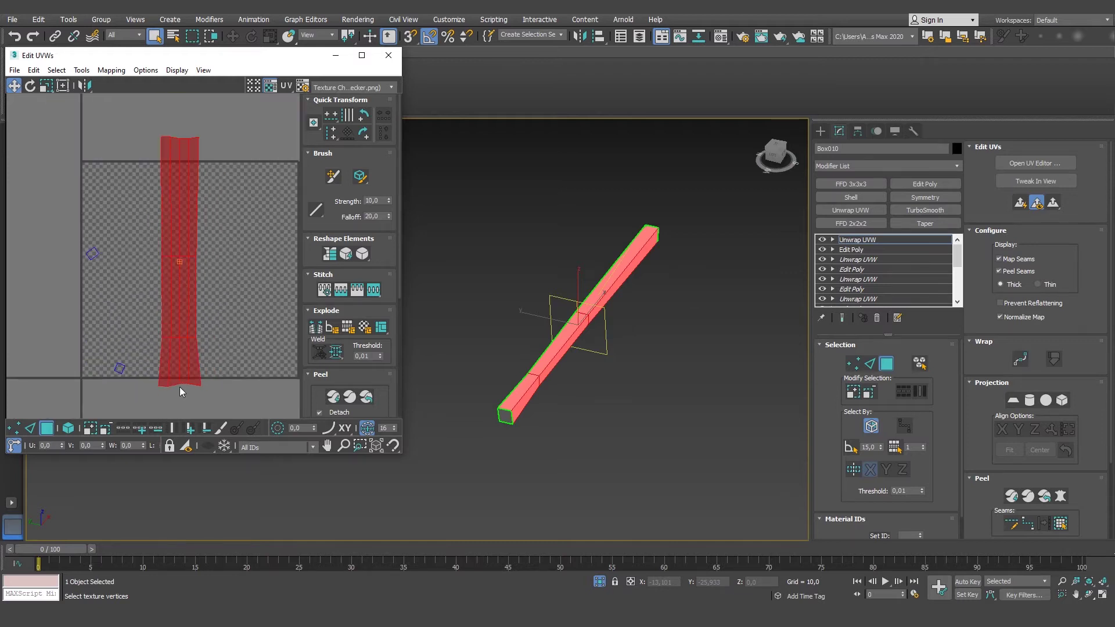
pyautogui.scroll(2, 185, 403)
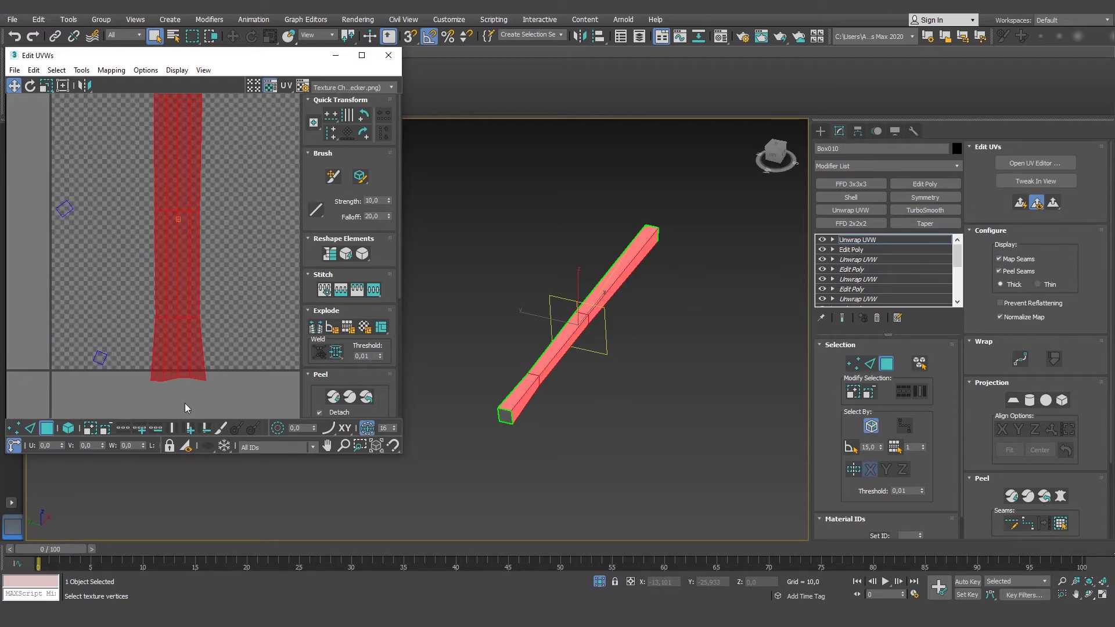
# - In Edge mode, align the strip's bottom edge horizontally to the pivot
pyautogui.press('2')
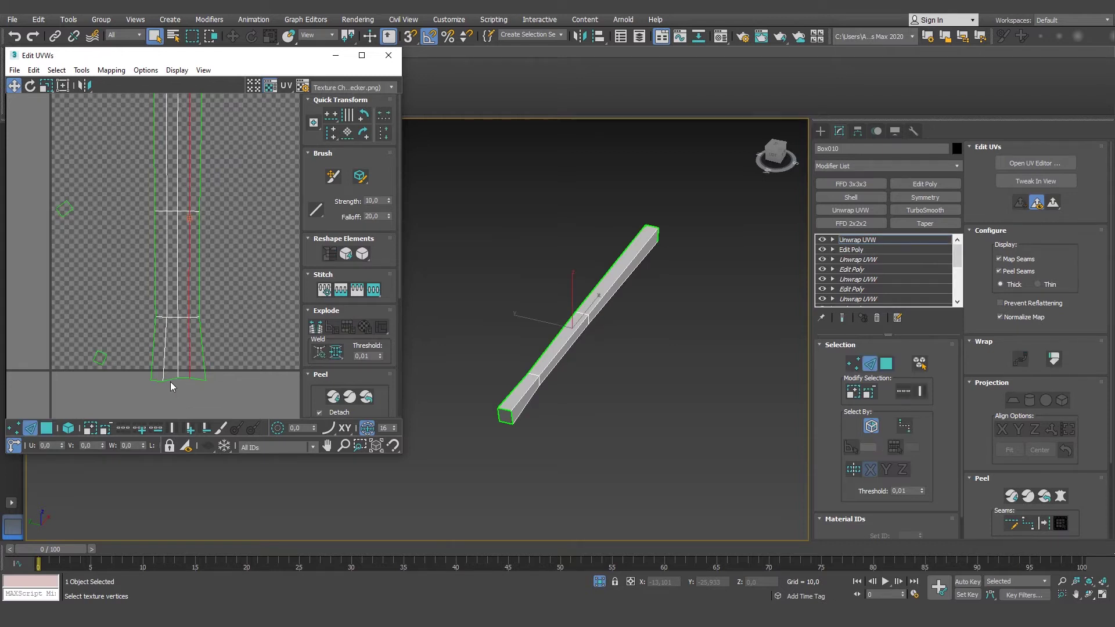
pyautogui.click(169, 380)
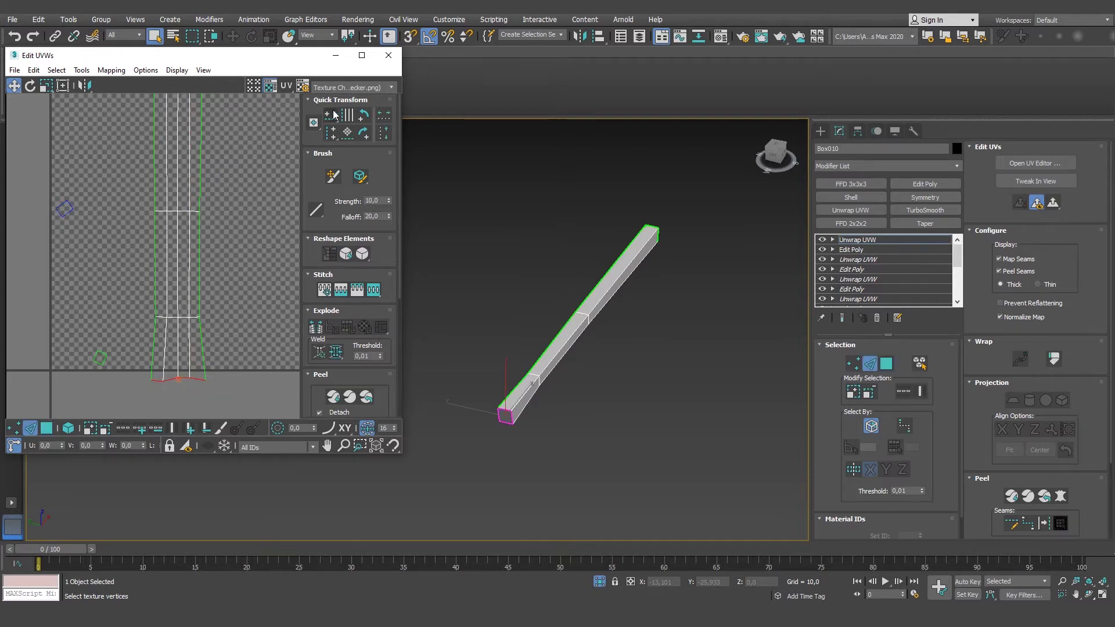
pyautogui.scroll(-3, 250, 243)
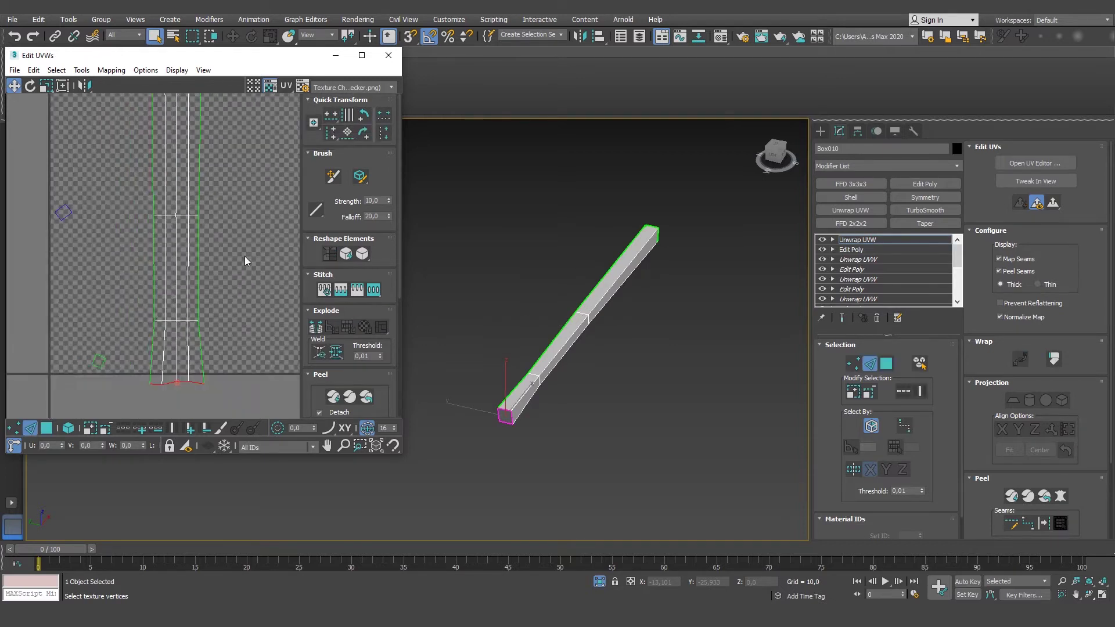
pyautogui.moveTo(245, 224); pyautogui.dragTo(235, 257, button='middle')
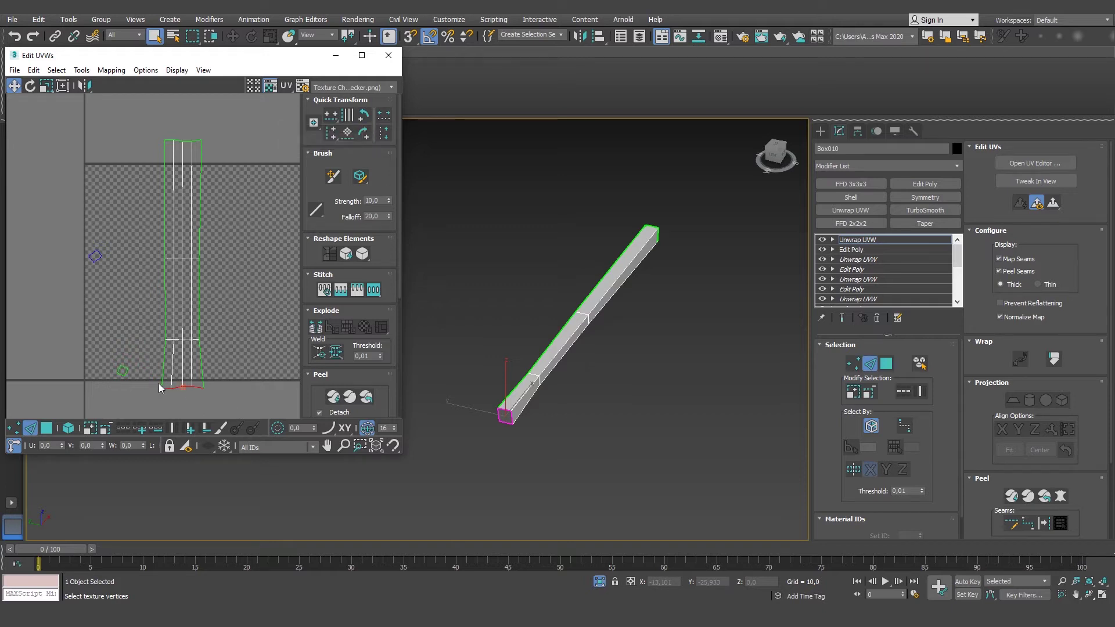
pyautogui.click(331, 122)
# - Try aligning the right side edge vertically, undo it, and reselect the bottom edge
pyautogui.click(180, 338)
pyautogui.click(180, 339)
pyautogui.click(188, 142)
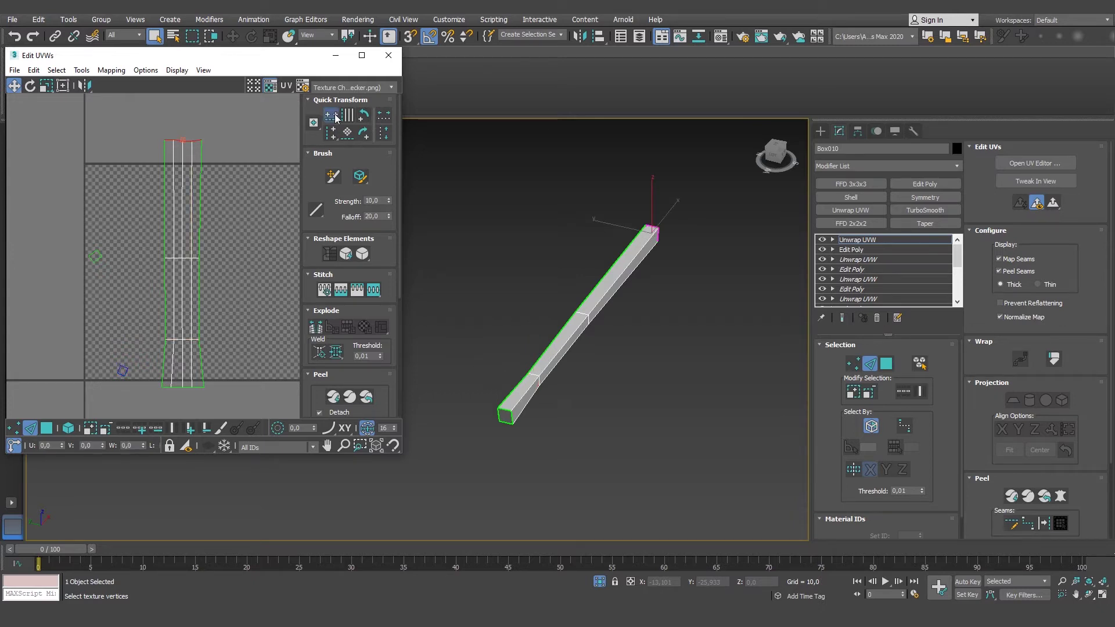
pyautogui.click(200, 220)
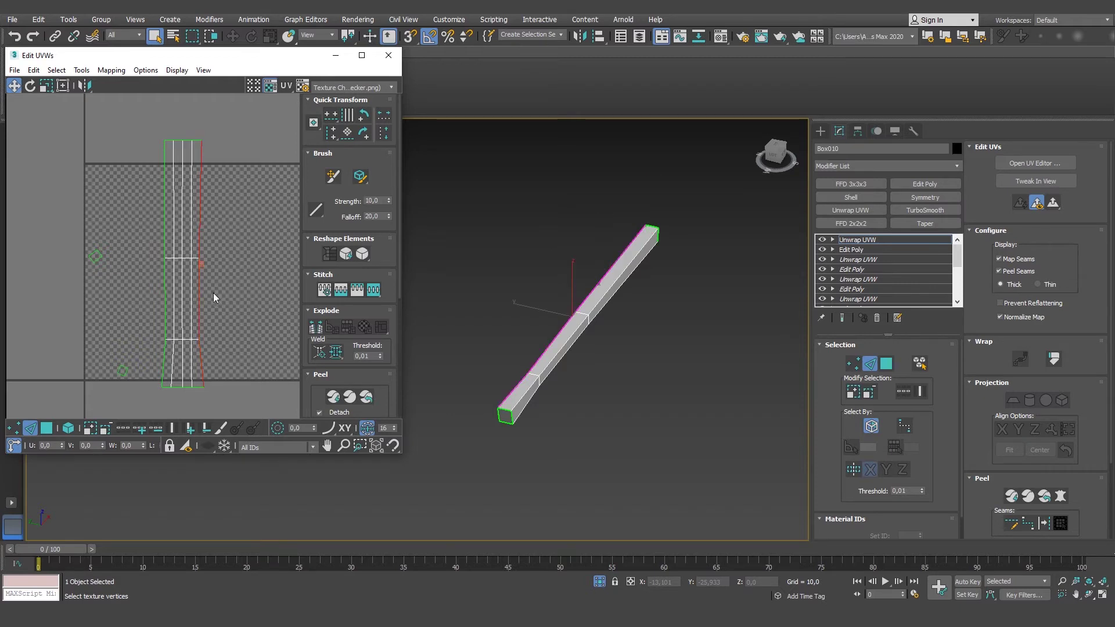
pyautogui.click(334, 134)
pyautogui.hotkey('ctrl', 'z')
pyautogui.hotkey('ctrl', 'z')
pyautogui.hotkey('ctrl', 'z')
pyautogui.hotkey('ctrl', 'z')
pyautogui.hotkey('ctrl', 'z')
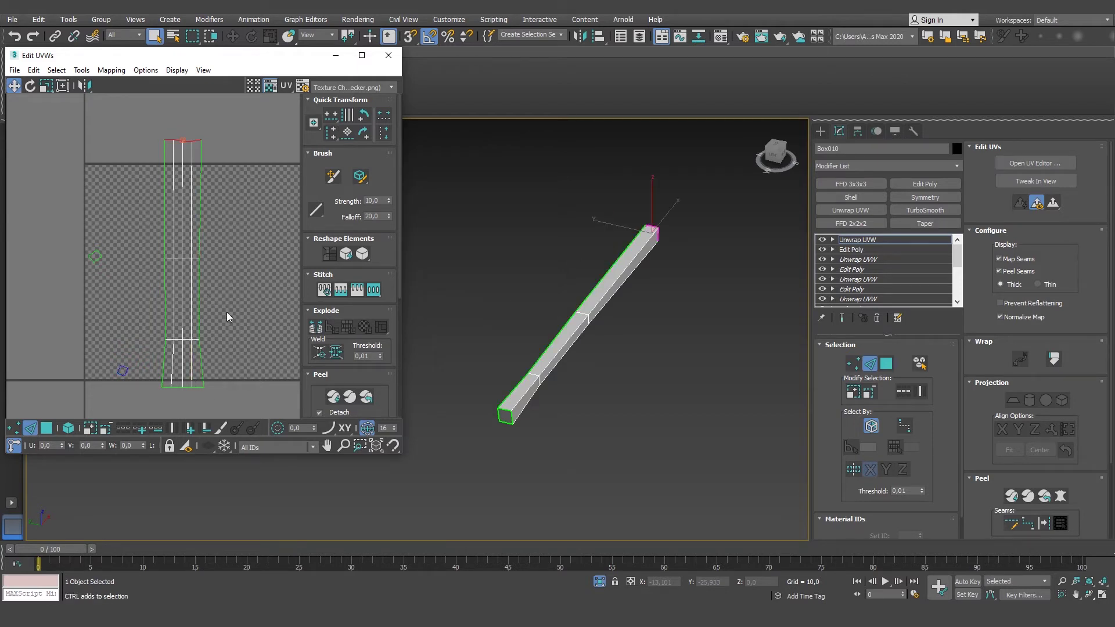
pyautogui.hotkey('ctrl', 'z')
pyautogui.hotkey('ctrl', 'z')
pyautogui.click(234, 370)
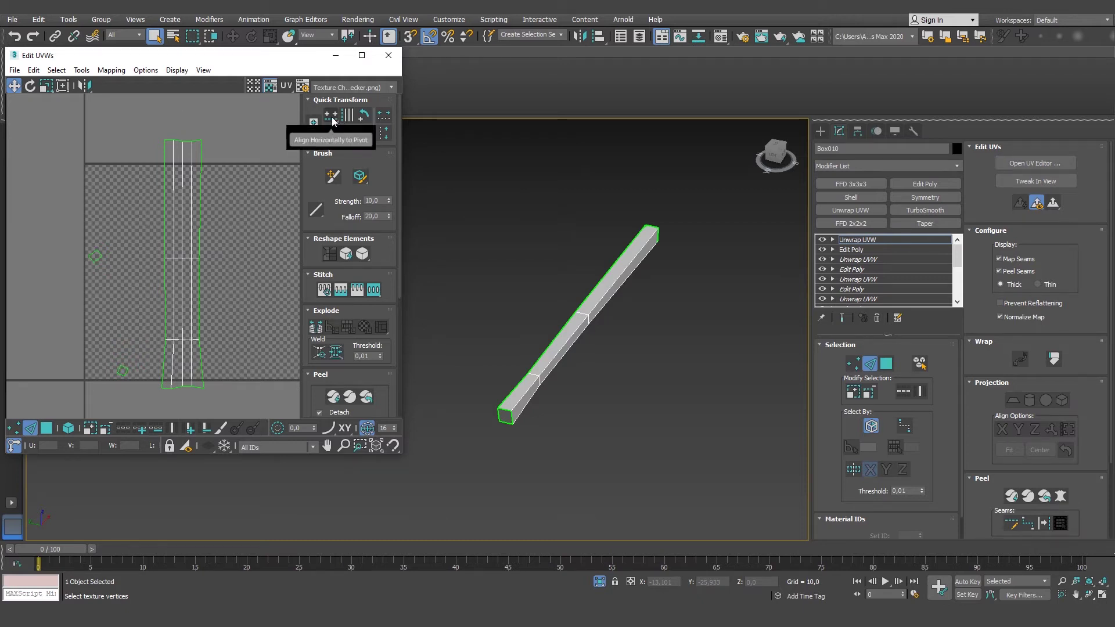
pyautogui.click(187, 387)
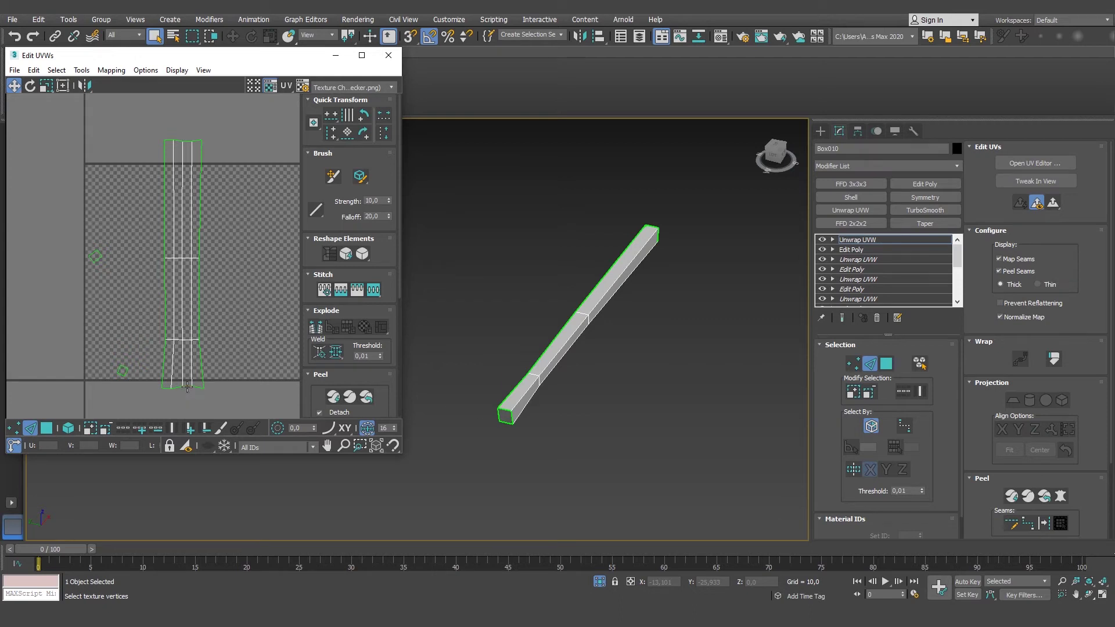
# - Ring-select edges across the strip and straighten its top and bottom ends with an Align variant
pyautogui.click(174, 429)
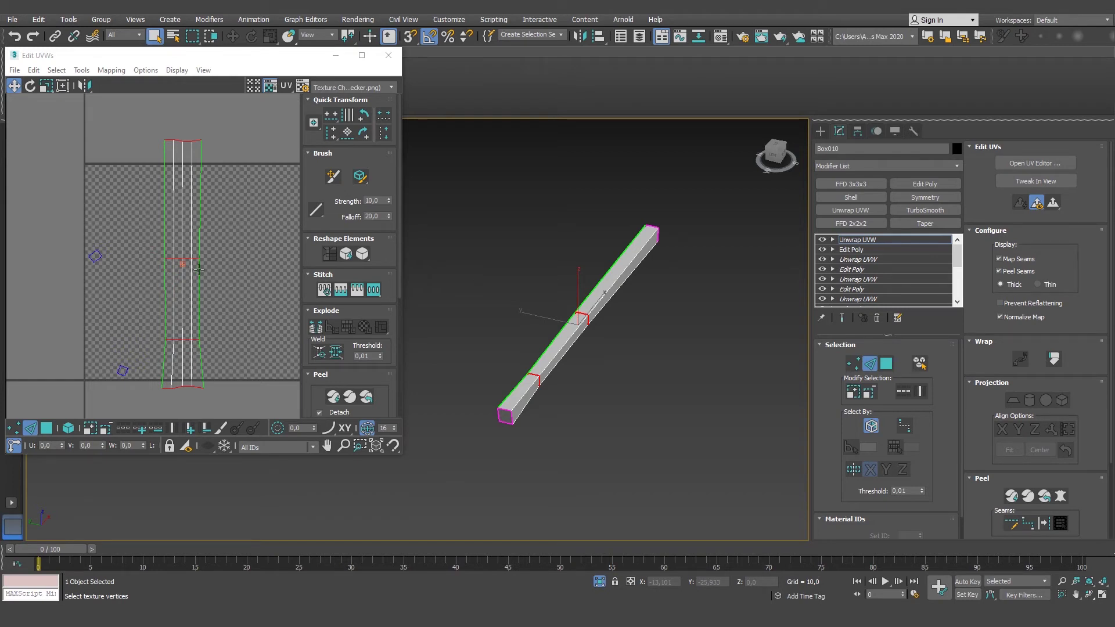
pyautogui.click(333, 119)
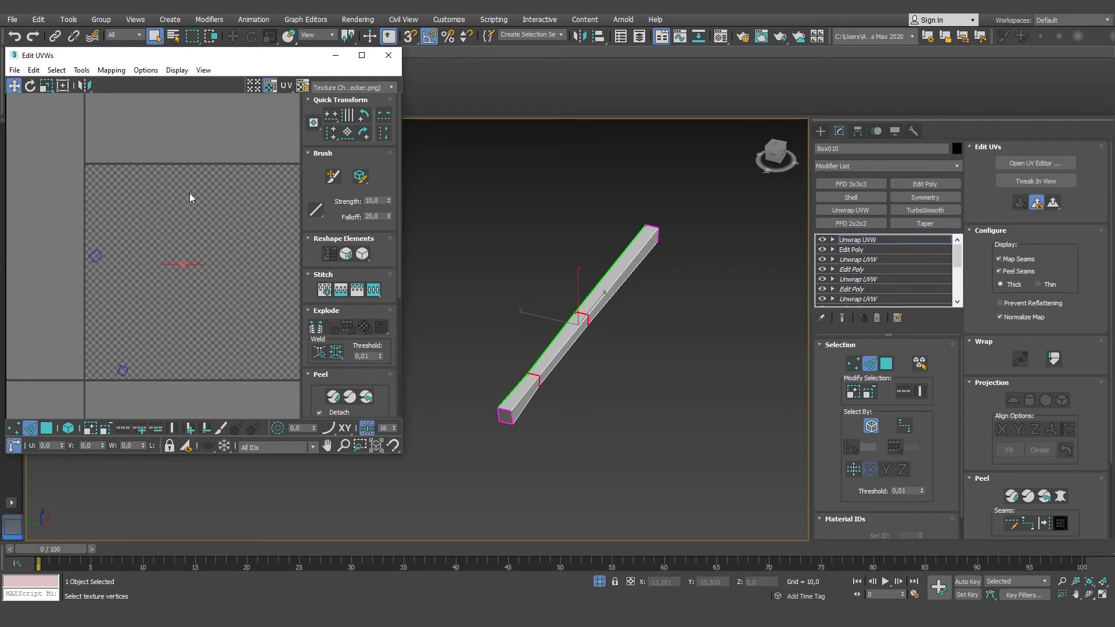
pyautogui.hotkey('ctrl', 'z')
pyautogui.moveTo(331, 116); pyautogui.dragTo(337, 145)
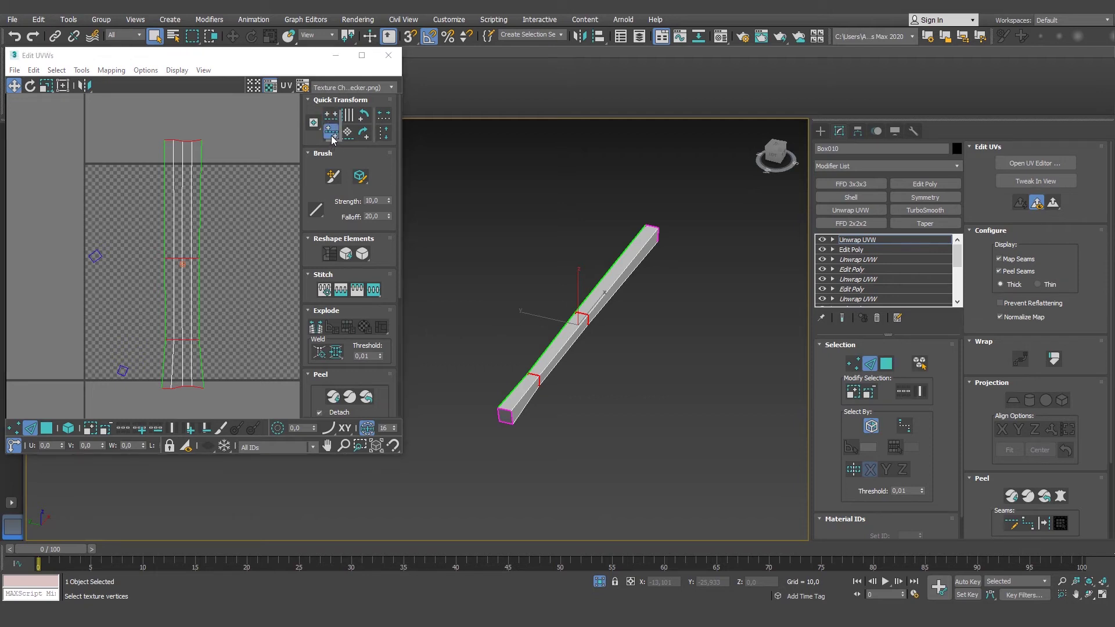
pyautogui.moveTo(332, 136); pyautogui.dragTo(332, 137)
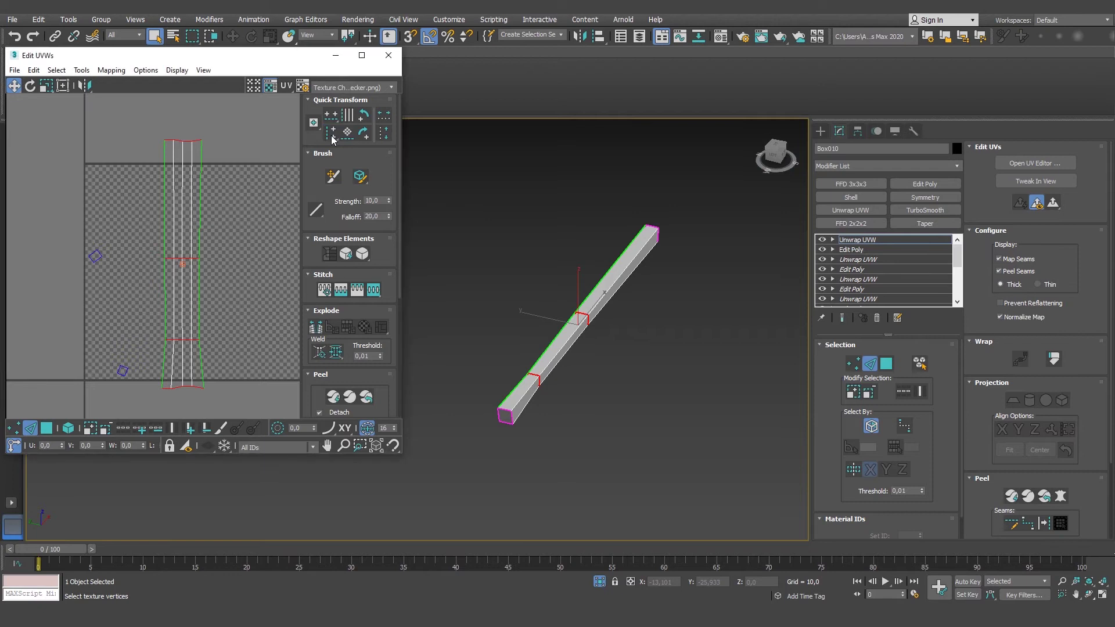
# - Ring-select the strip's vertical edges, align them straight and parallel, then deselect
pyautogui.click(165, 300)
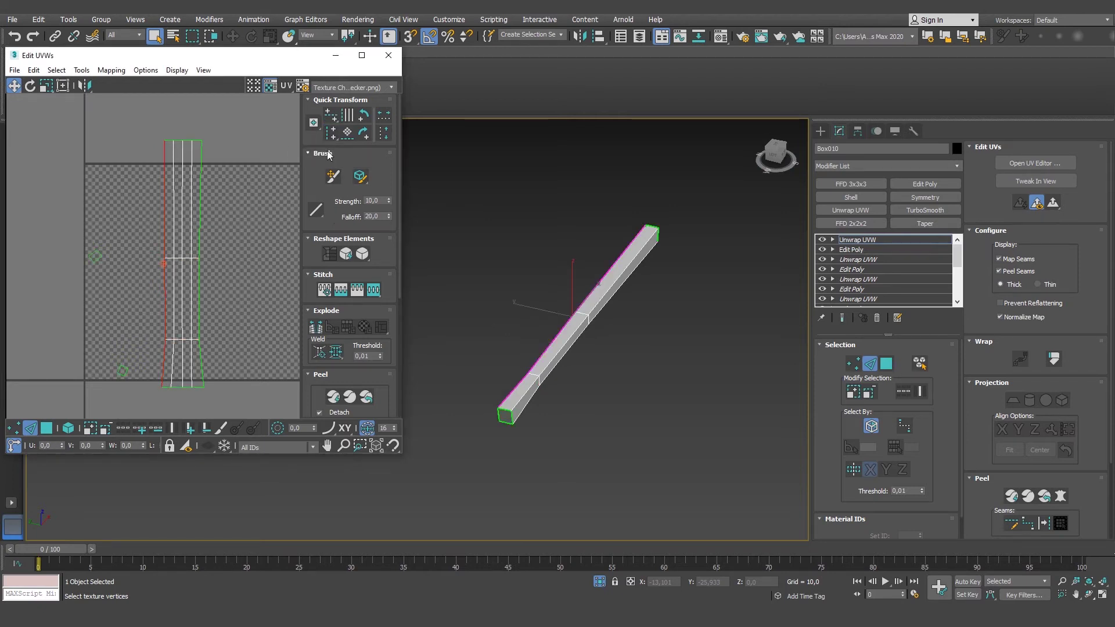
pyautogui.moveTo(330, 138); pyautogui.dragTo(333, 149)
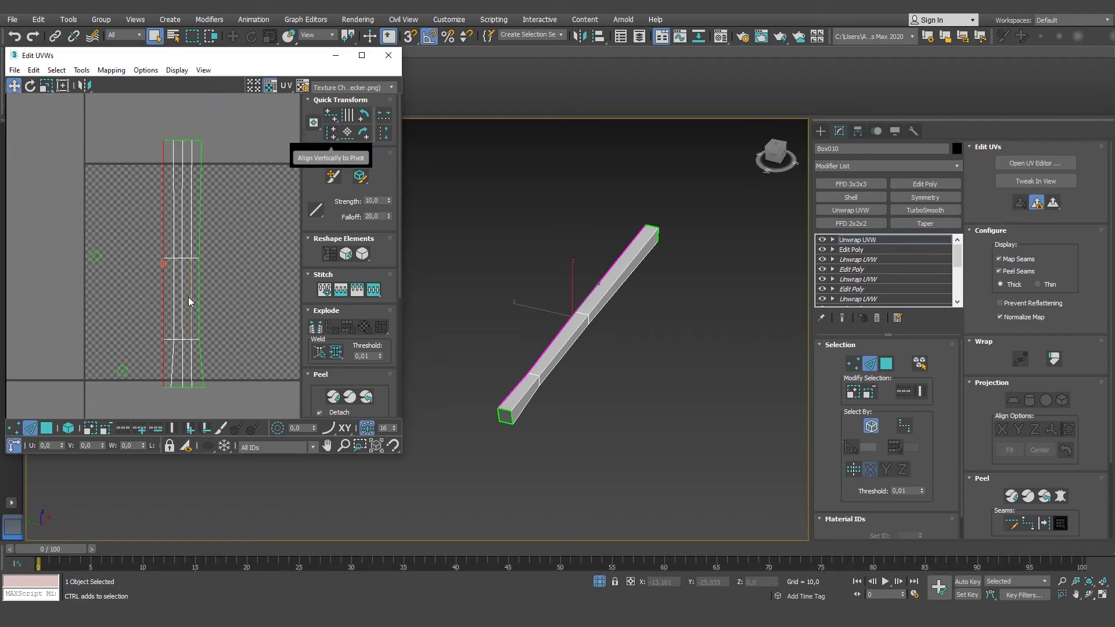
pyautogui.click(173, 429)
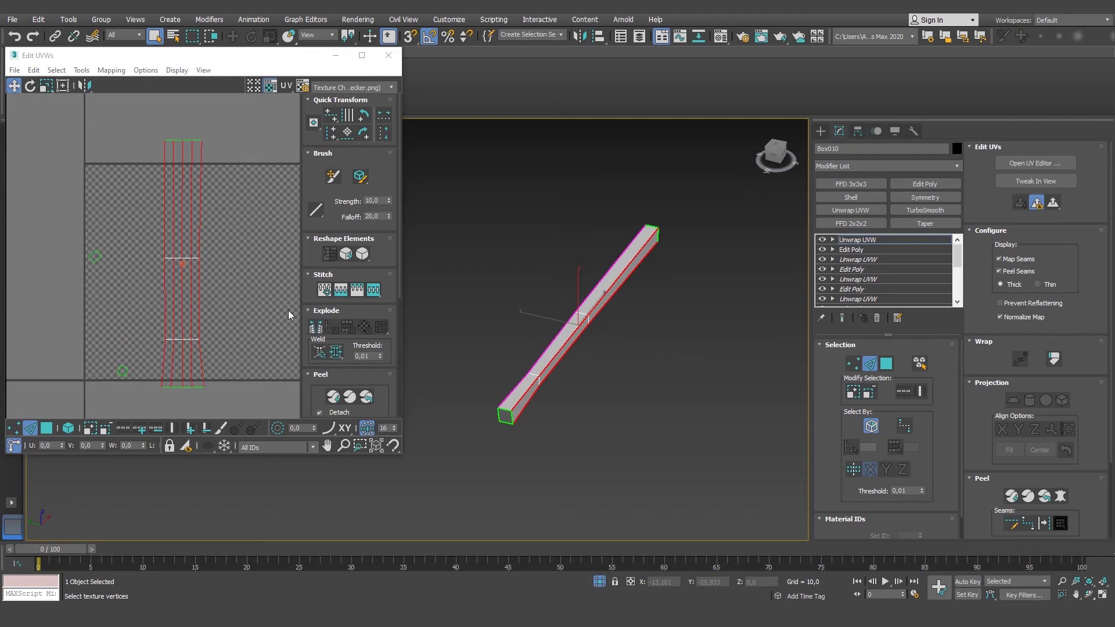
pyautogui.click(332, 136)
pyautogui.hotkey('ctrl', 'z')
pyautogui.moveTo(333, 136)
pyautogui.mouseDown()
pyautogui.moveTo(335, 162)
pyautogui.moveTo(334, 152)
pyautogui.mouseUp()
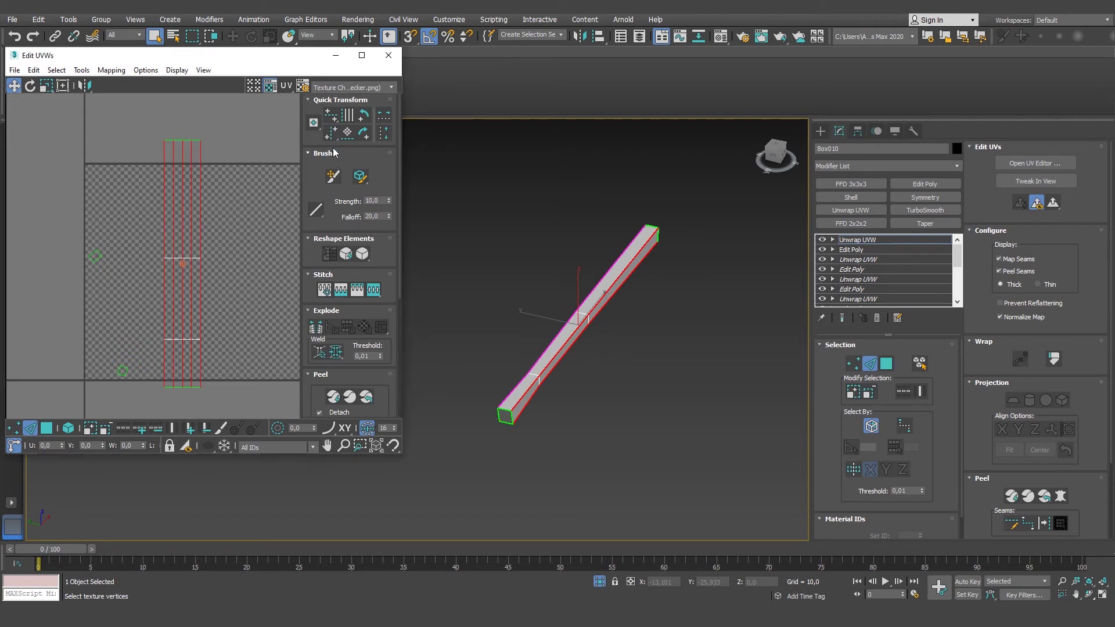
pyautogui.click(225, 326)
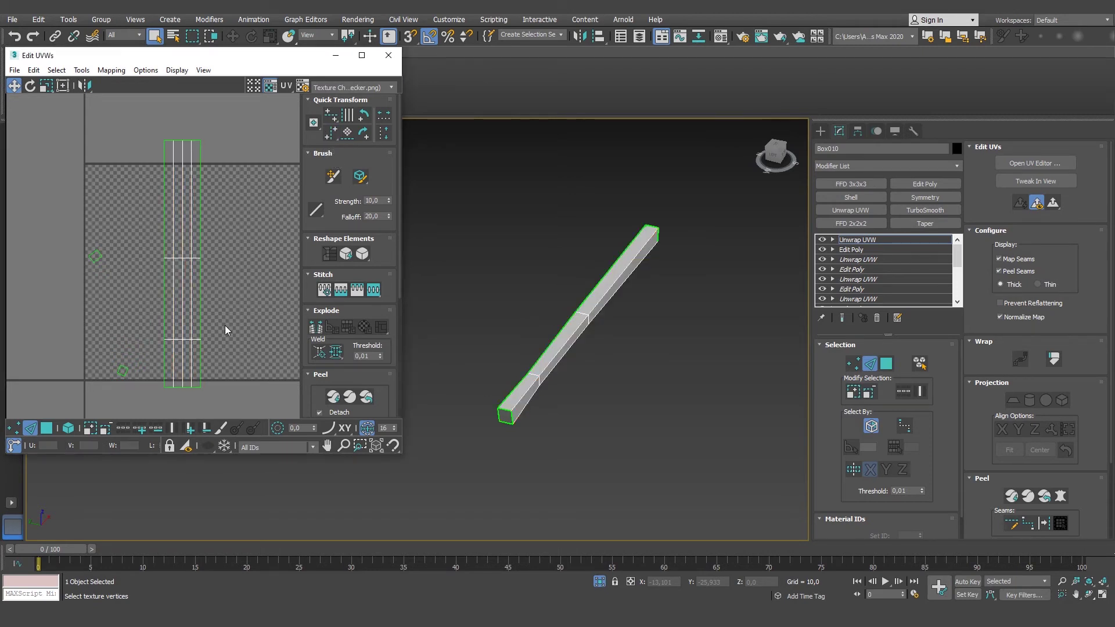
# - Show the CheckerPattern texture on the beam and orbit to inspect it
pyautogui.click(345, 87)
pyautogui.click(343, 128)
pyautogui.scroll(5, 552, 316)
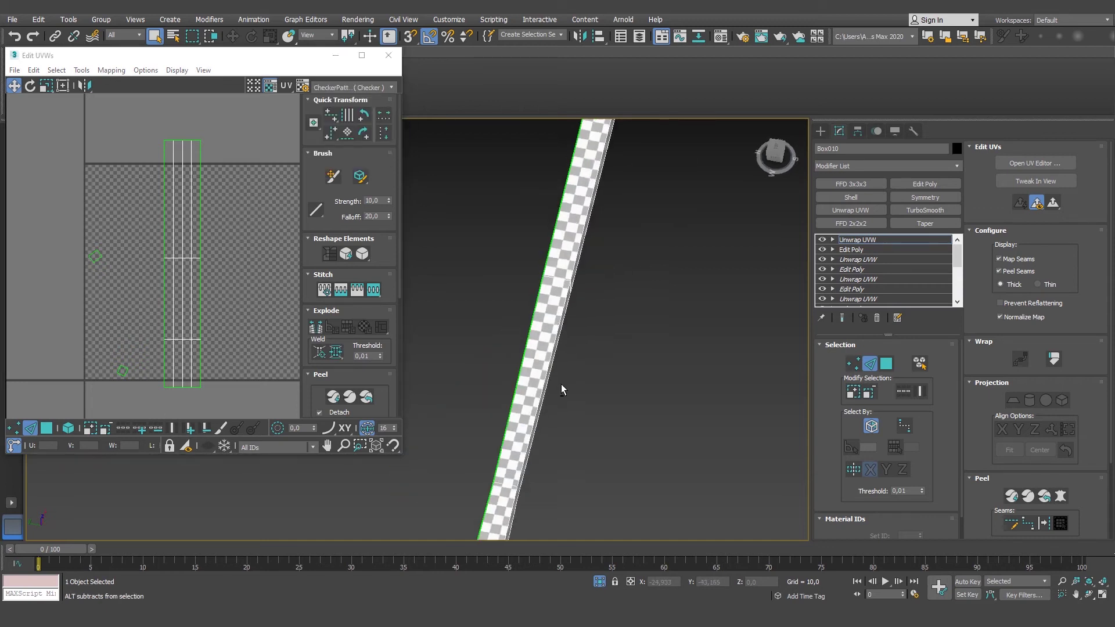
pyautogui.keyDown('alt'); pyautogui.moveTo(543, 416); pyautogui.dragTo(527, 286, button='middle'); pyautogui.keyUp('alt')
pyautogui.moveTo(195, 257); pyautogui.dragTo(204, 298, button='middle')
pyautogui.scroll(2, 179, 274)
pyautogui.scroll(-2, 190, 286)
# - Select all strip edges and undo back to the unstraightened strip shape
pyautogui.hotkey('ctrl', 'a')
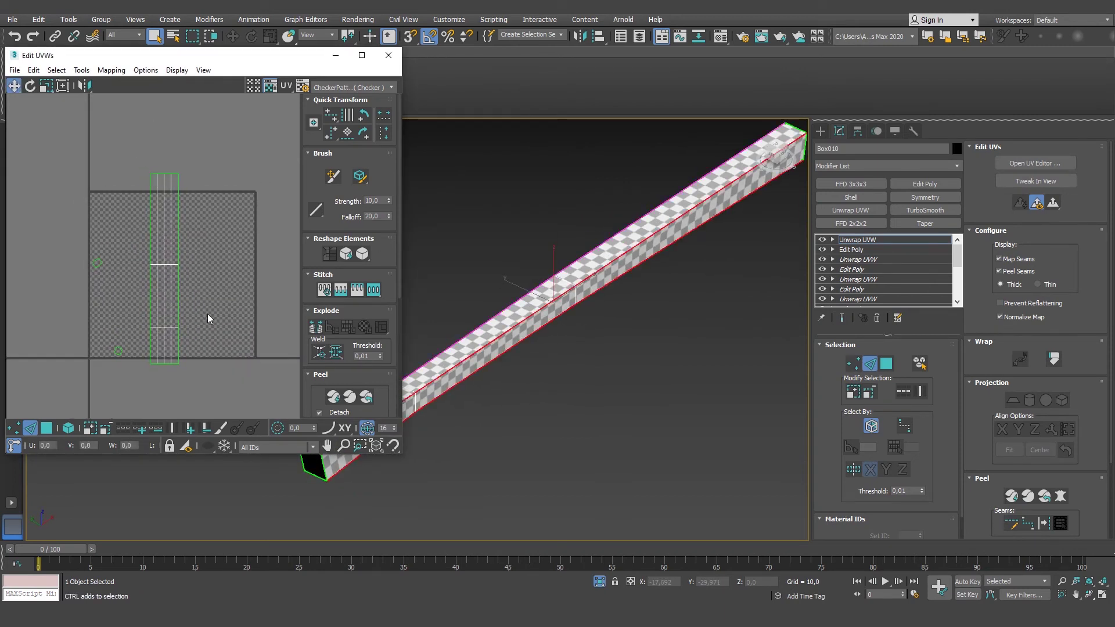
pyautogui.hotkey('ctrl', 'z')
pyautogui.hotkey('ctrl', 'z')
pyautogui.hotkey('ctrl', 'z')
pyautogui.hotkey('ctrl', 'z')
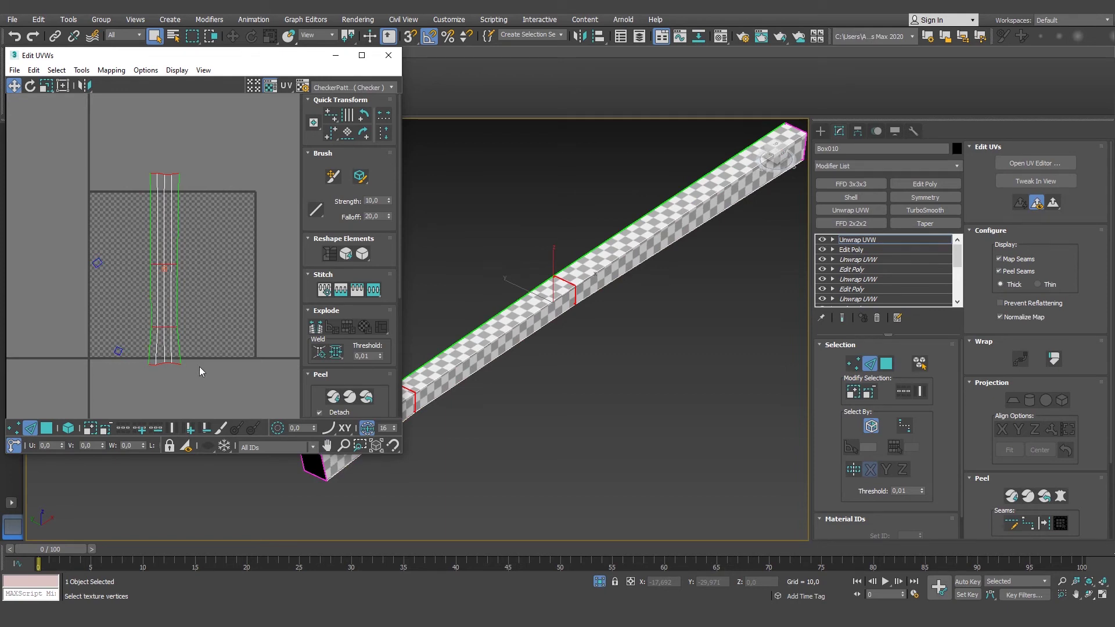
pyautogui.click(47, 428)
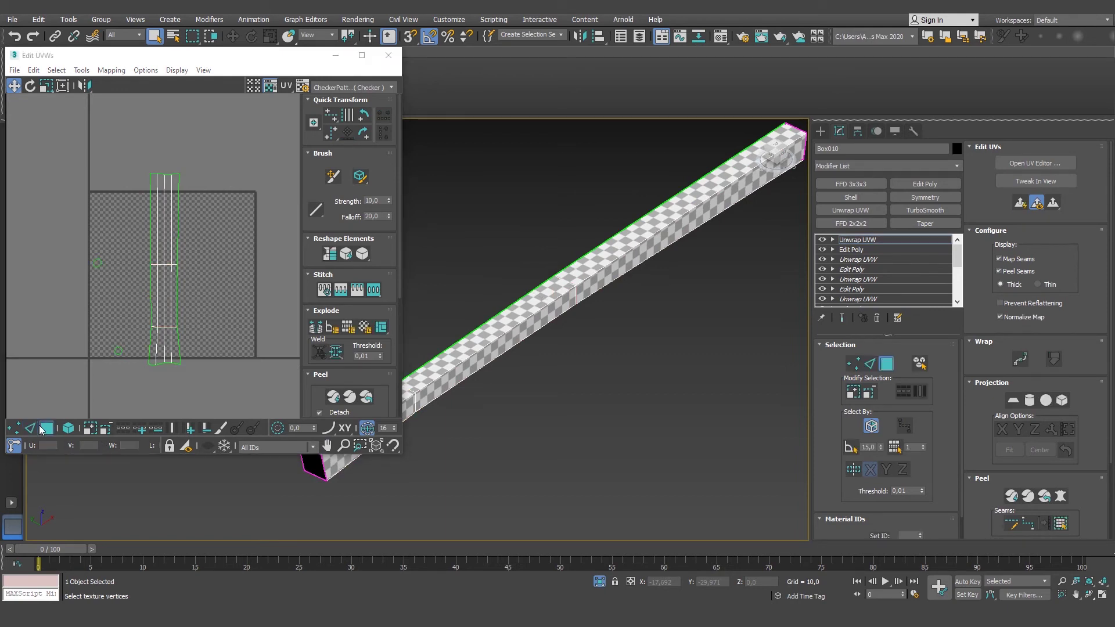
# - Select all strip faces, apply Straighten Selection, orbit to check the checker, then deselect
pyautogui.click(171, 284)
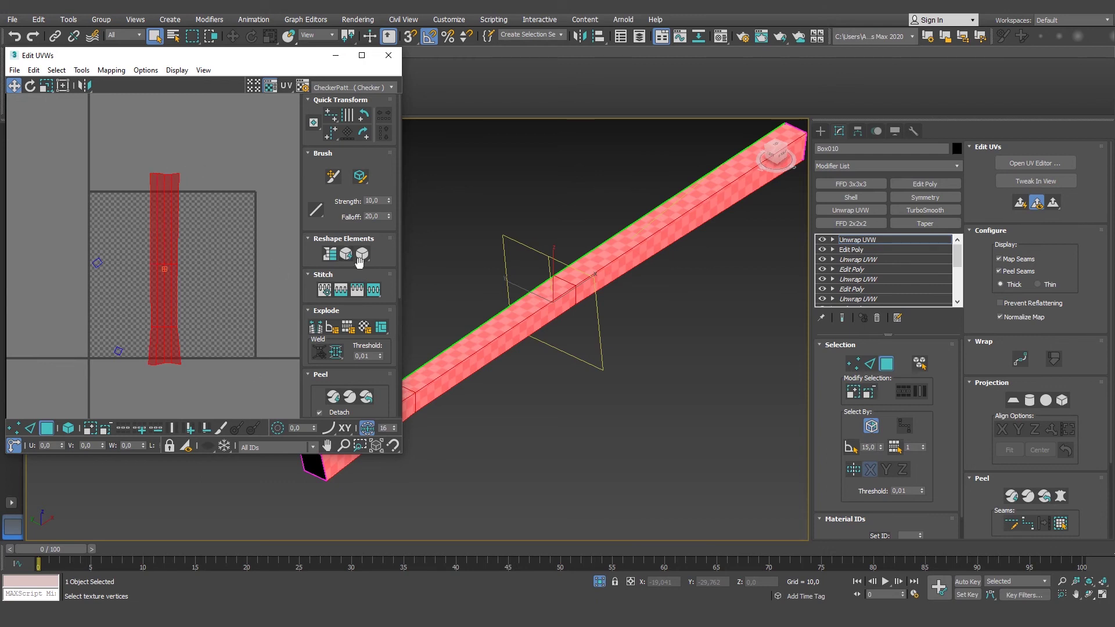
pyautogui.click(329, 257)
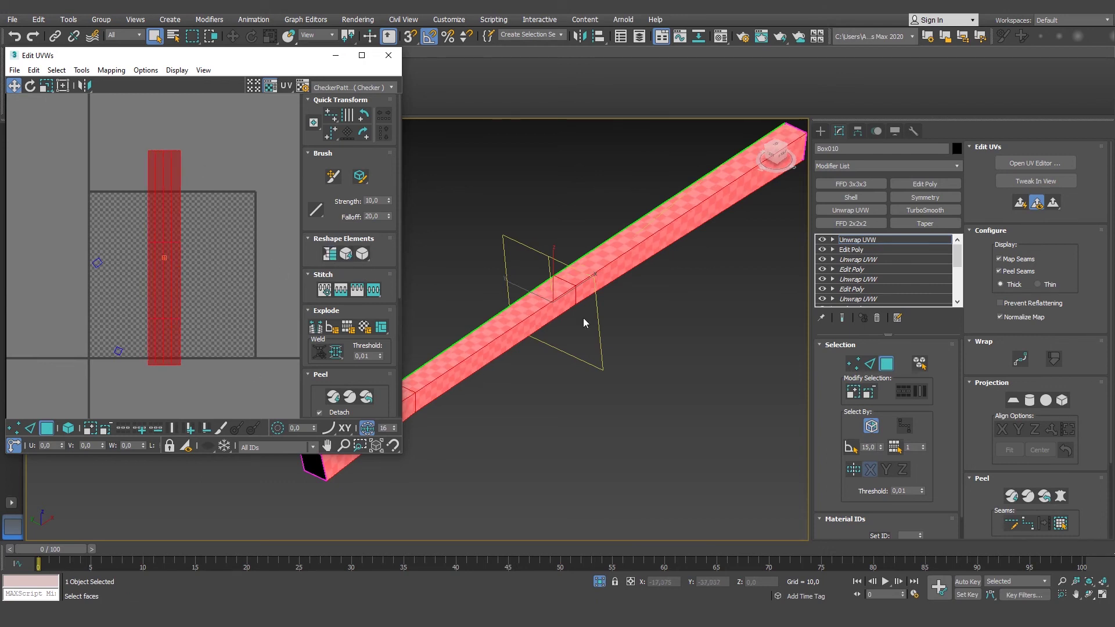
pyautogui.keyDown('alt'); pyautogui.moveTo(610, 301); pyautogui.dragTo(651, 302, button='middle'); pyautogui.keyUp('alt')
pyautogui.keyDown('alt'); pyautogui.moveTo(552, 323); pyautogui.dragTo(491, 186, button='middle'); pyautogui.keyUp('alt')
pyautogui.keyDown('alt'); pyautogui.moveTo(766, 352); pyautogui.dragTo(527, 240, button='middle'); pyautogui.keyUp('alt')
pyautogui.scroll(3, 527, 240)
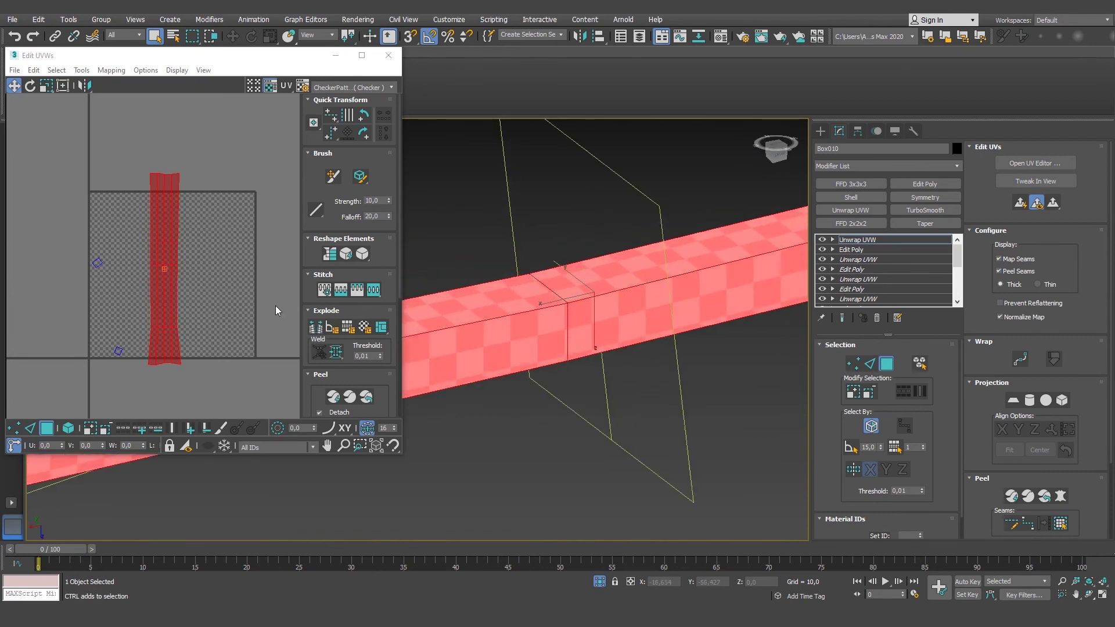
pyautogui.click(213, 269)
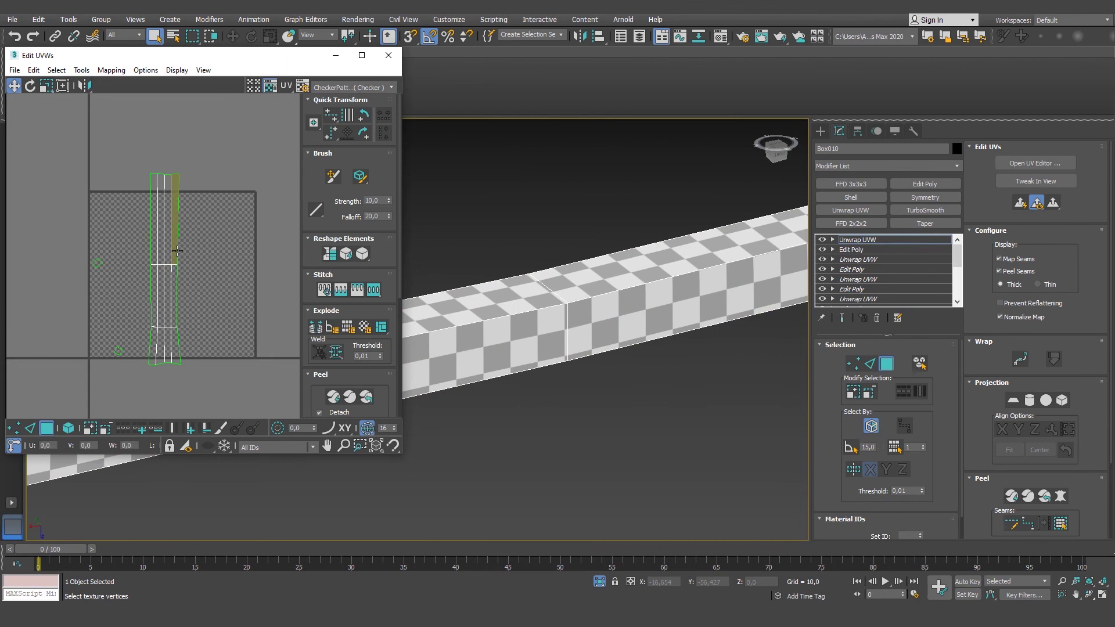
# - Straighten the strip's vertical edge ring, then its horizontal edges
pyautogui.press('2')
pyautogui.doubleClick(177, 244)
pyautogui.click(172, 428)
pyautogui.click(331, 133)
pyautogui.doubleClick(166, 173)
pyautogui.hotkey('alt', 'r')
pyautogui.click(332, 116)
# - Deselect the edges and orbit to confirm even checker squares along the beam
pyautogui.keyDown('alt'); pyautogui.moveTo(549, 334); pyautogui.dragTo(528, 356, button='middle'); pyautogui.keyUp('alt')
pyautogui.scroll(-3, 618, 374)
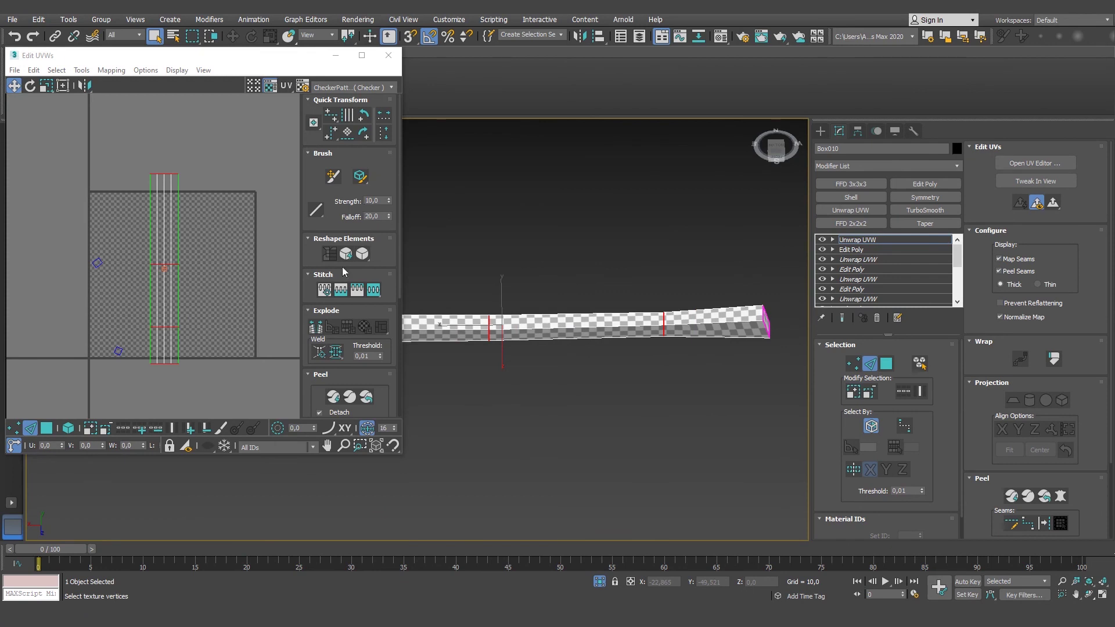
pyautogui.click(206, 262)
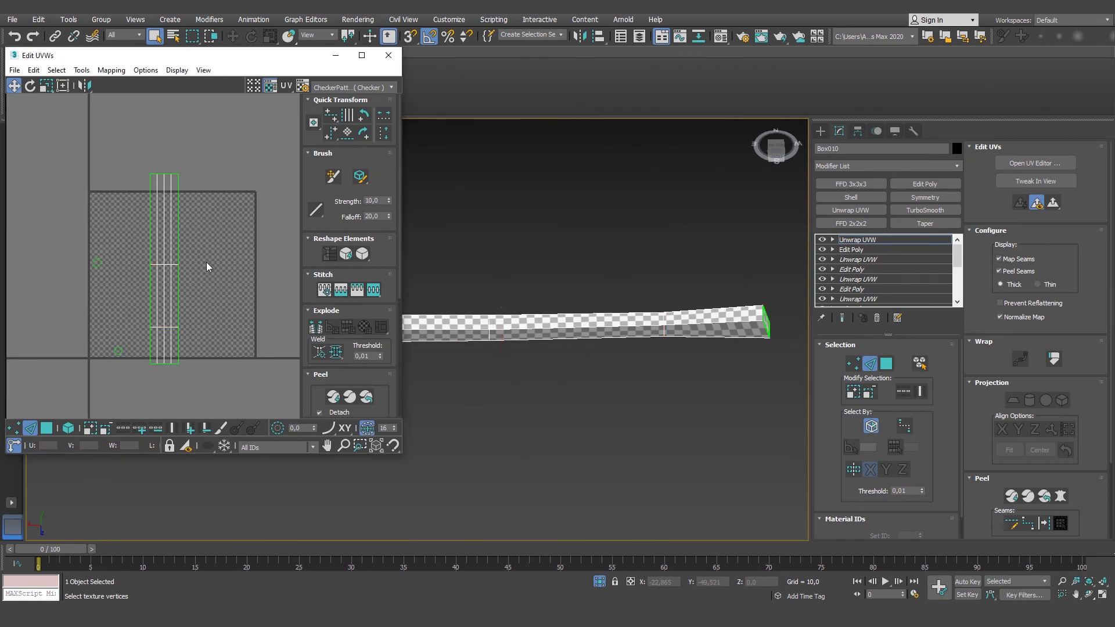
pyautogui.moveTo(583, 332)
pyautogui.keyDown('alt'); pyautogui.mouseDown(button='middle')
pyautogui.moveTo(596, 329)
pyautogui.moveTo(573, 327)
pyautogui.mouseUp(button='middle'); pyautogui.keyUp('alt')
pyautogui.scroll(5, 464, 368)
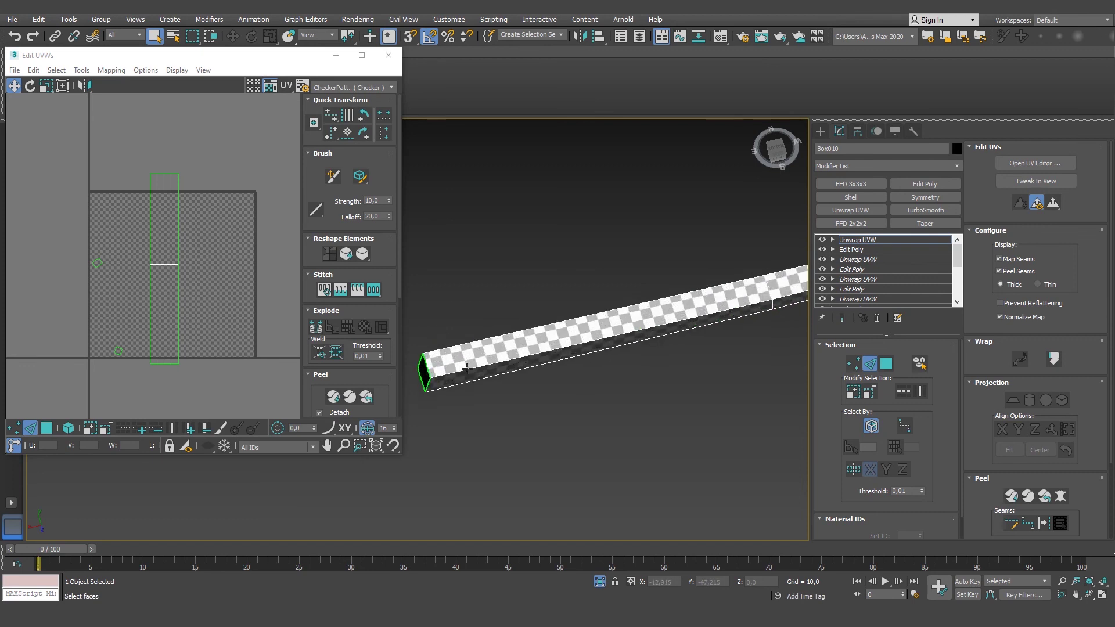